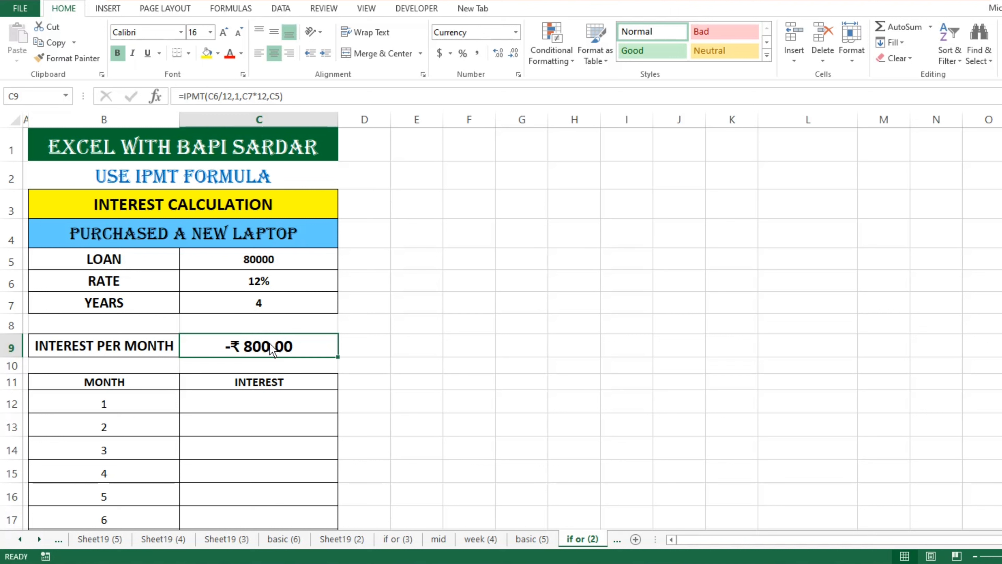
Clear the interest per month cell C9 and begin an IPMT formula with rate C6/12 and period 1.
{"action": "key", "text": "Delete"}
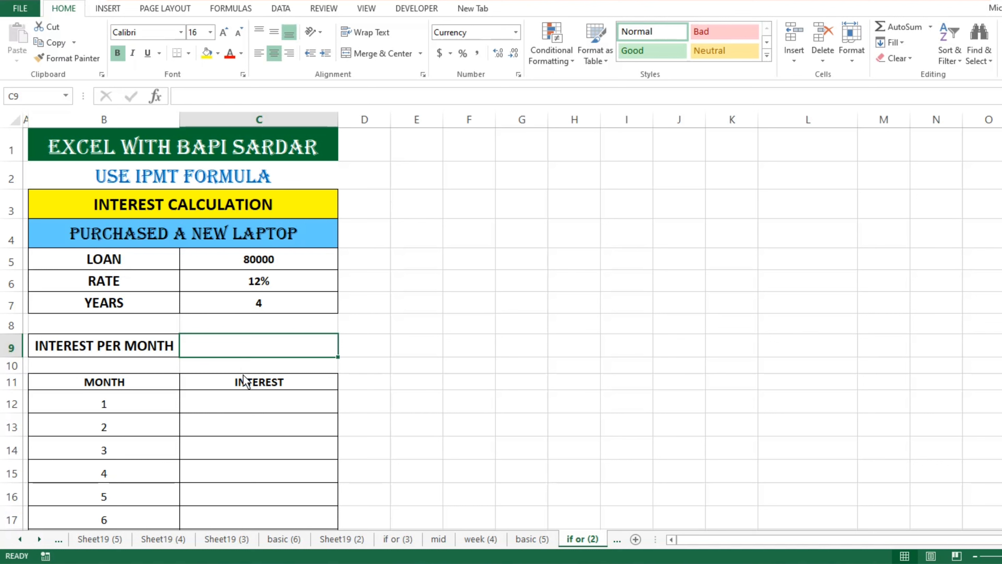
{"action": "type", "text": "=i"}
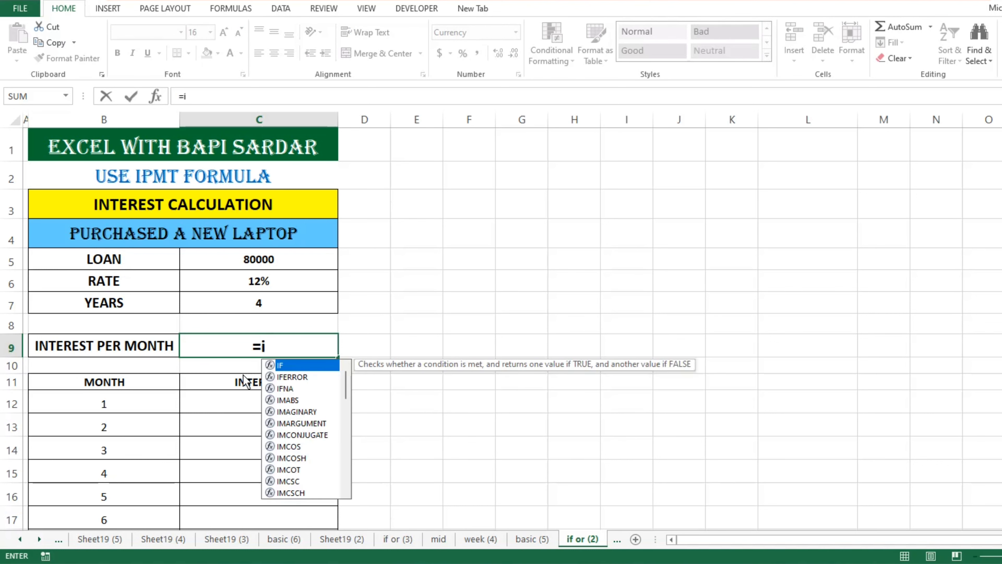
{"action": "type", "text": "pm"}
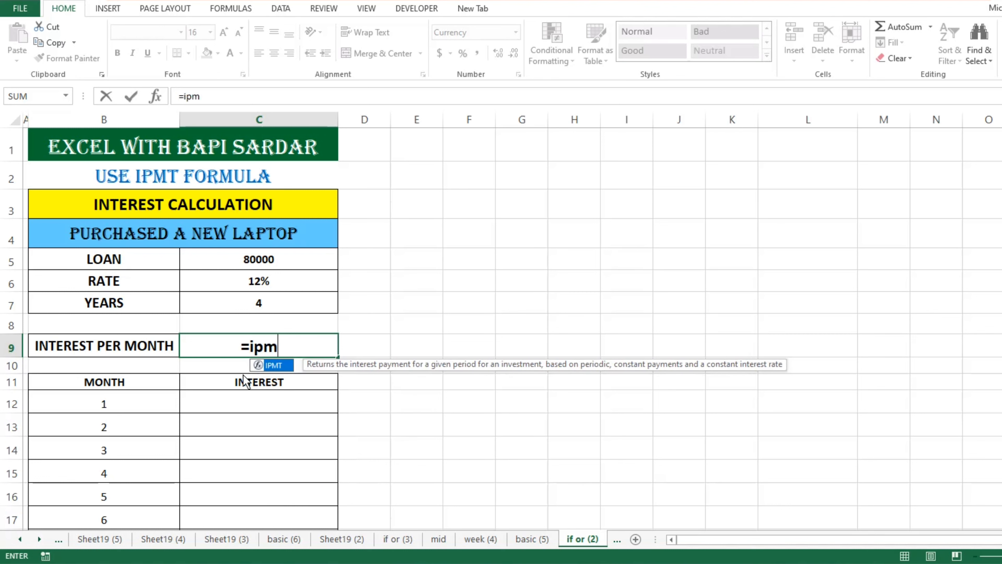
{"action": "key", "text": "Tab"}
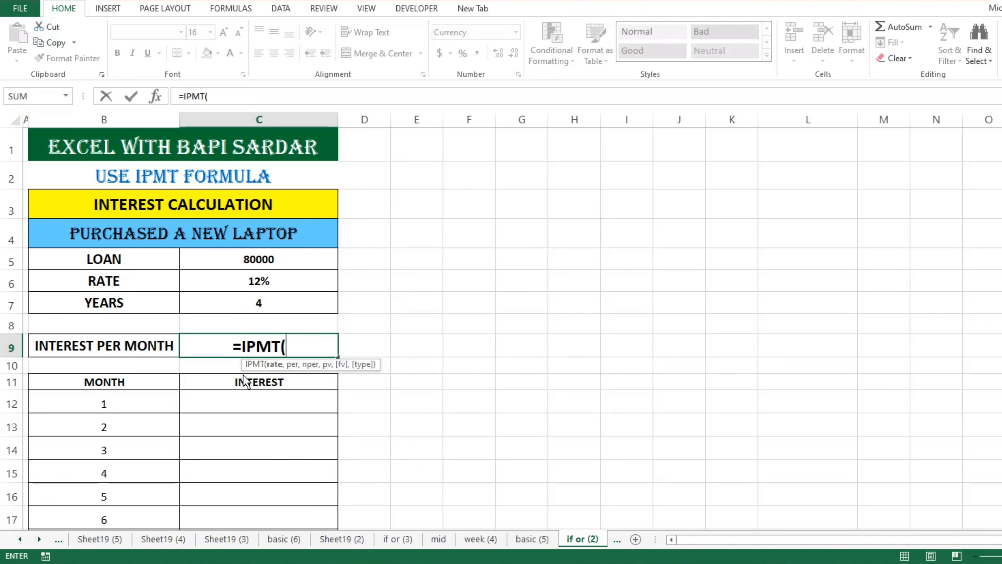
{"action": "left_click", "coordinate": [250, 281]}
{"action": "type", "text": "/"}
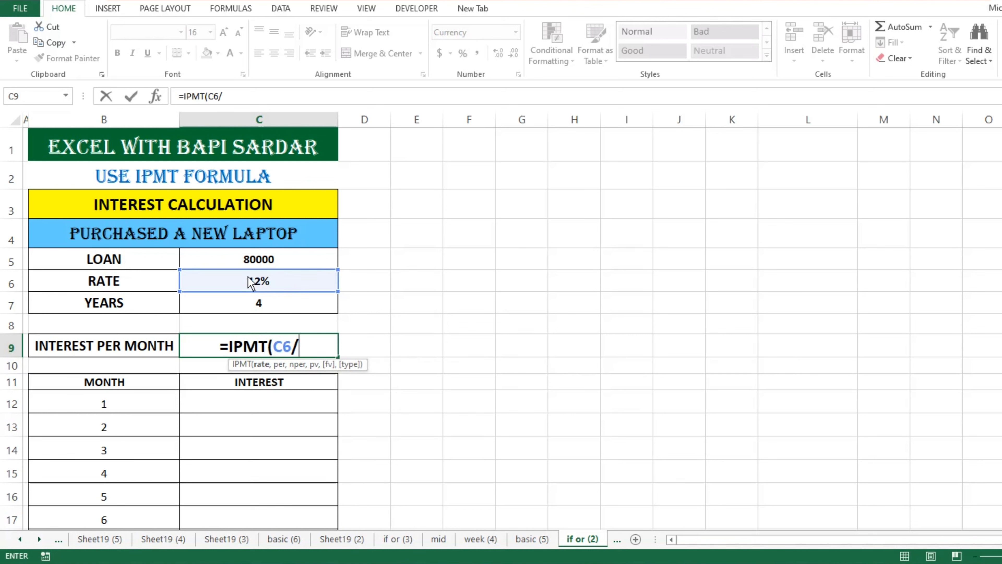
{"action": "type", "text": "12"}
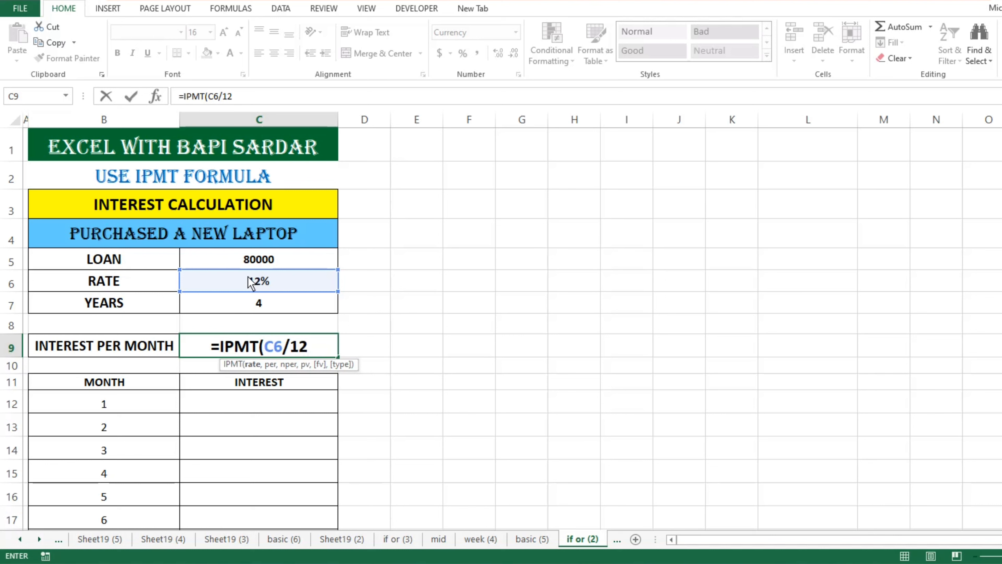
{"action": "type", "text": ","}
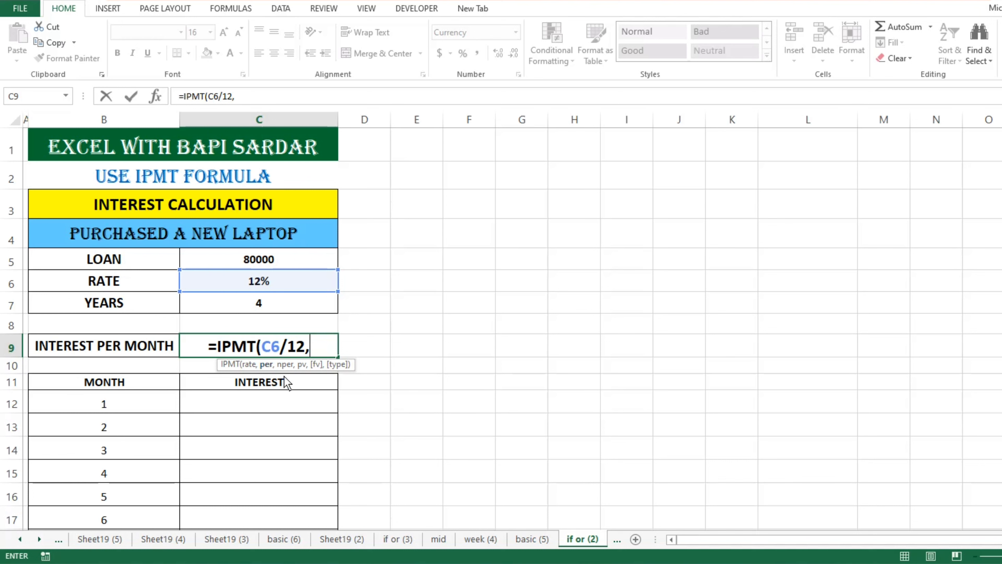
{"action": "type", "text": "1,"}
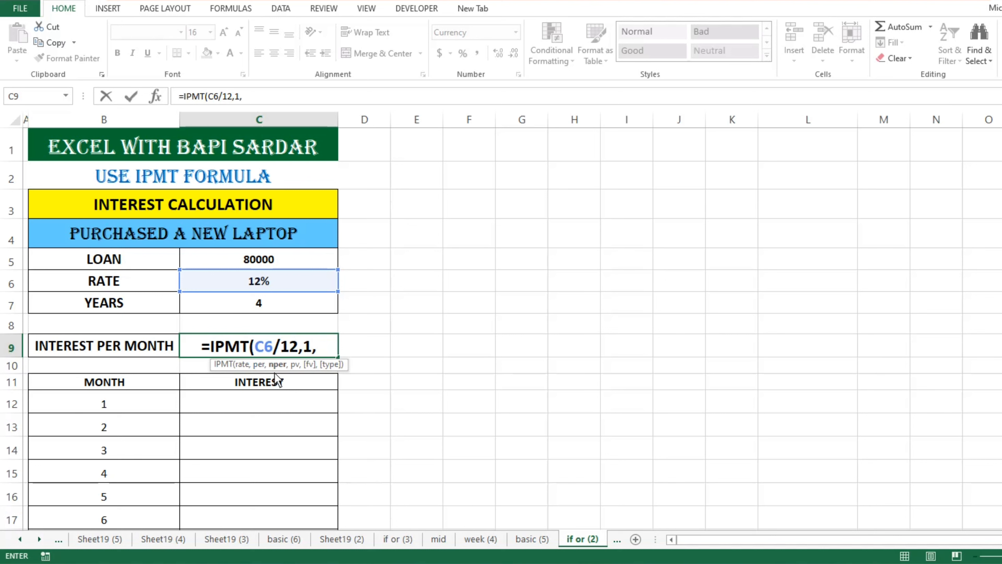
Complete the C9 IPMT formula with C7*12 as the number of periods and loan C5 as the present value.
{"action": "left_click", "coordinate": [253, 306]}
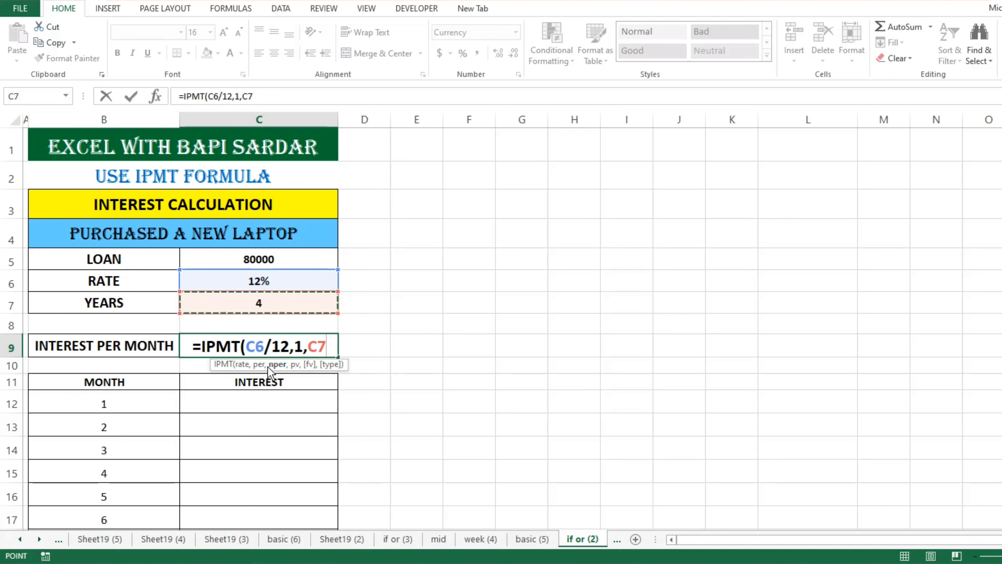
{"action": "type", "text": "*12"}
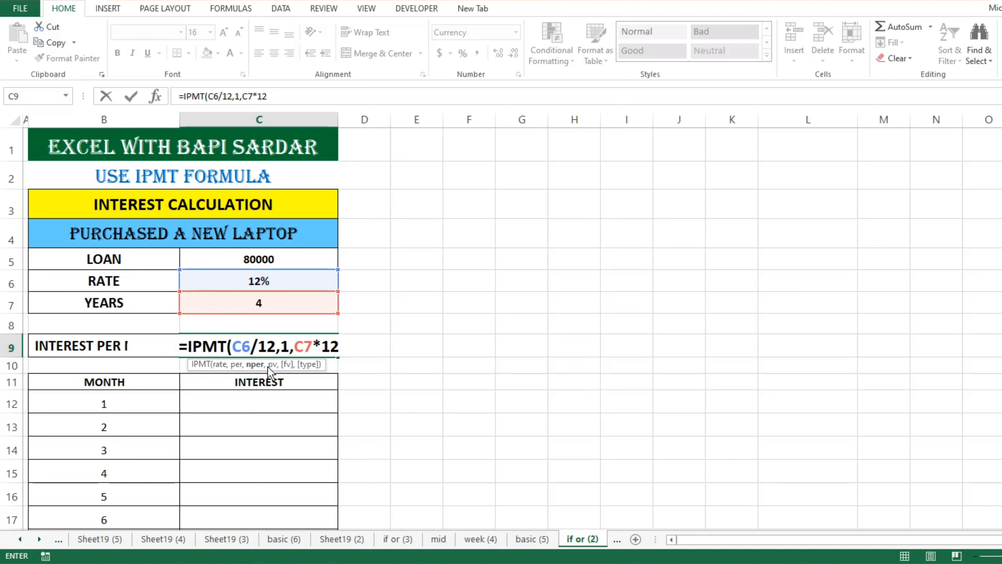
{"action": "type", "text": ","}
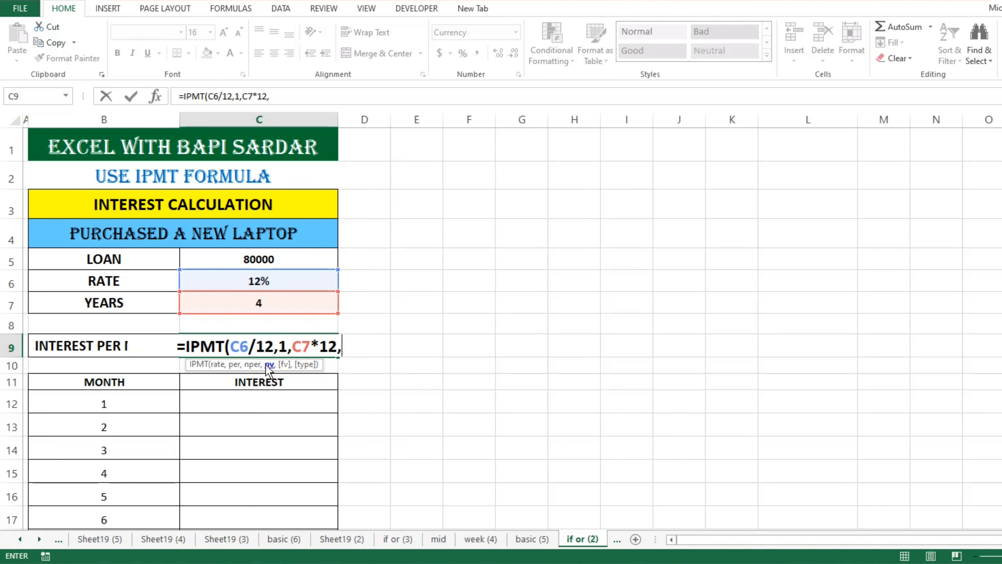
{"action": "left_click", "coordinate": [245, 267]}
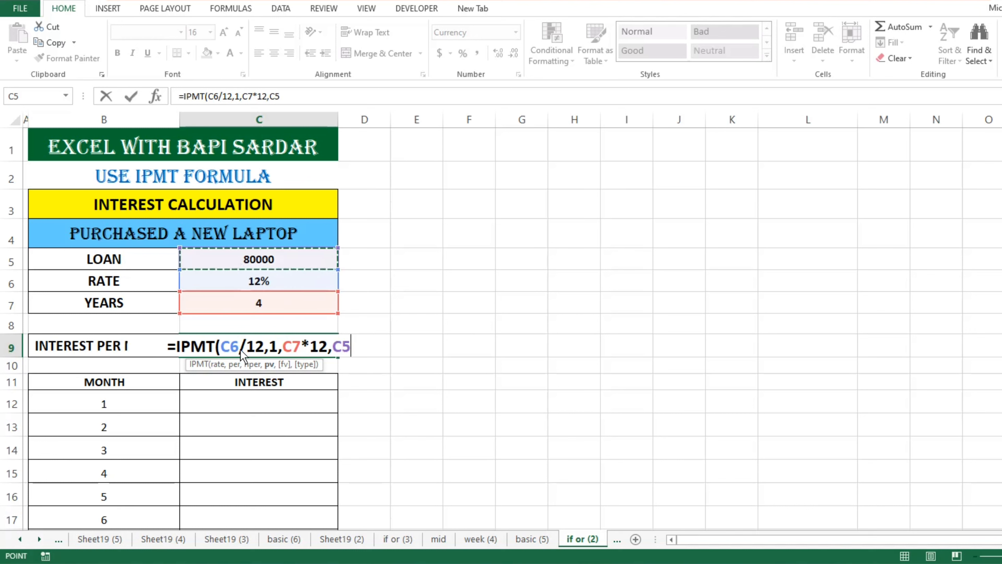
{"action": "type", "text": ")"}
{"action": "key", "text": "Return"}
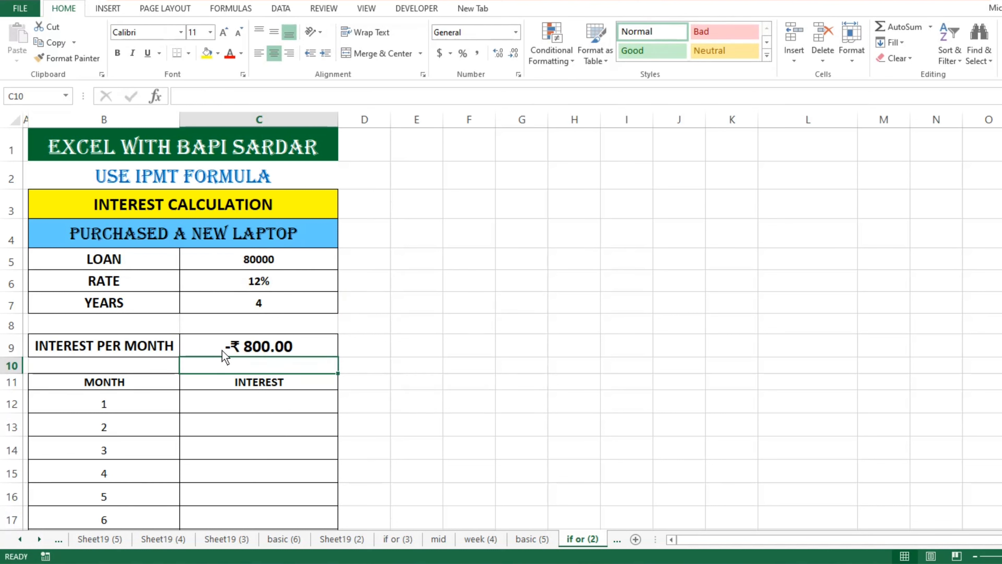
Negate the formula in C9 so it reads =-IPMT(C6/12,1,C7*12,C5).
{"action": "double_click", "coordinate": [236, 355]}
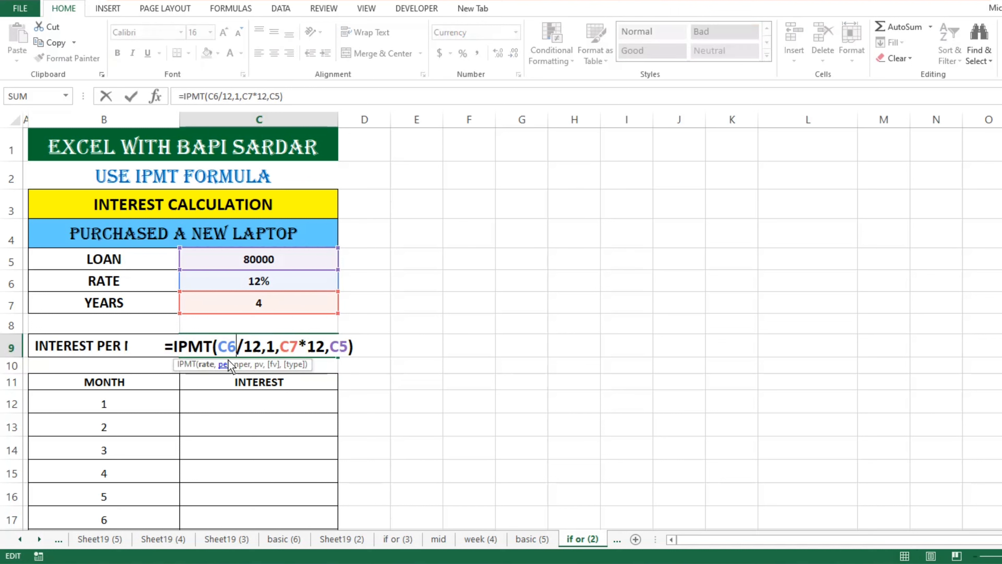
{"action": "left_click", "coordinate": [175, 349]}
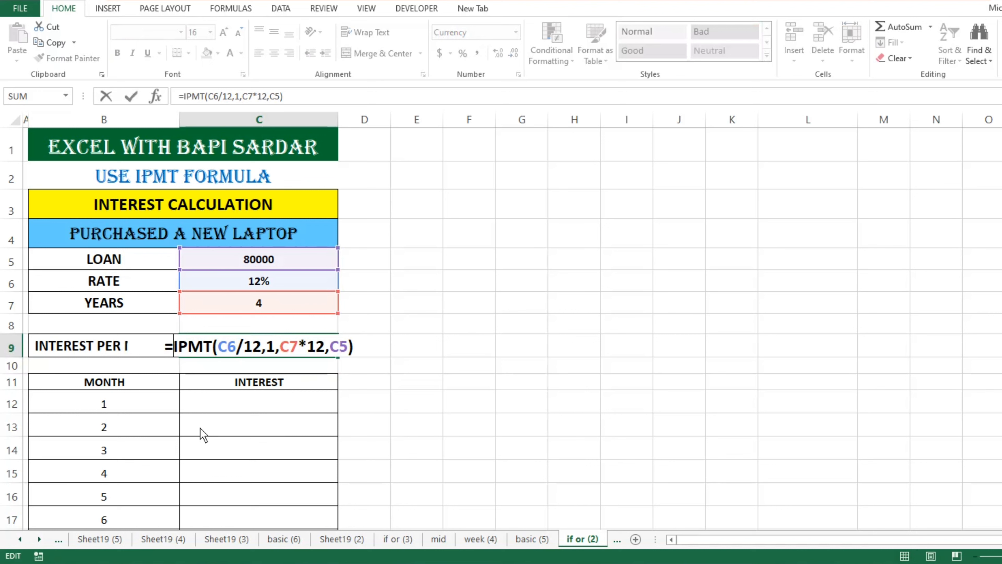
{"action": "type", "text": "-"}
{"action": "key", "text": "Return"}
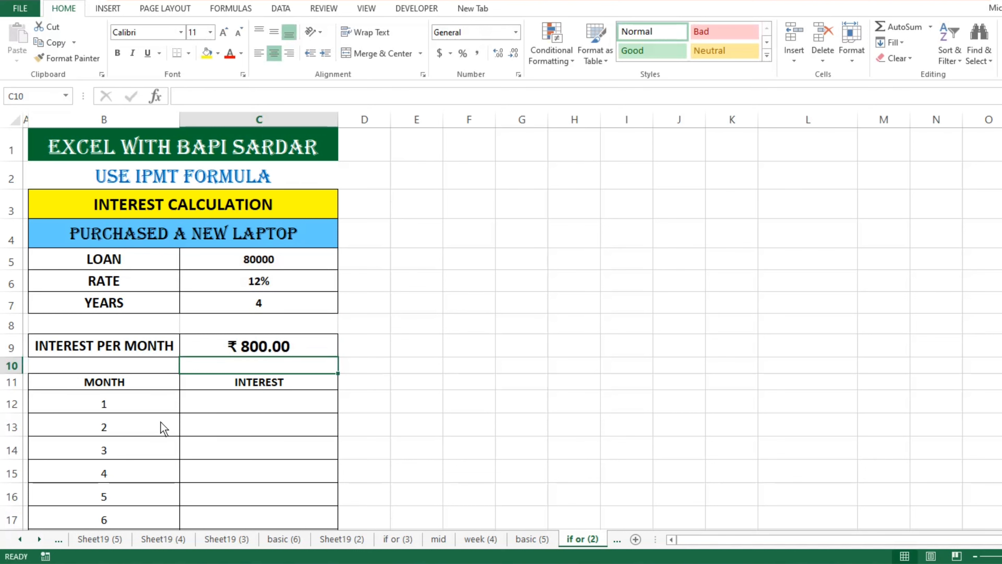
Begin an IPMT formula in C12 with rate C6/12 and month cell B12 as the period.
{"action": "scroll", "coordinate": [164, 426], "scroll_direction": "down", "scroll_amount": 2}
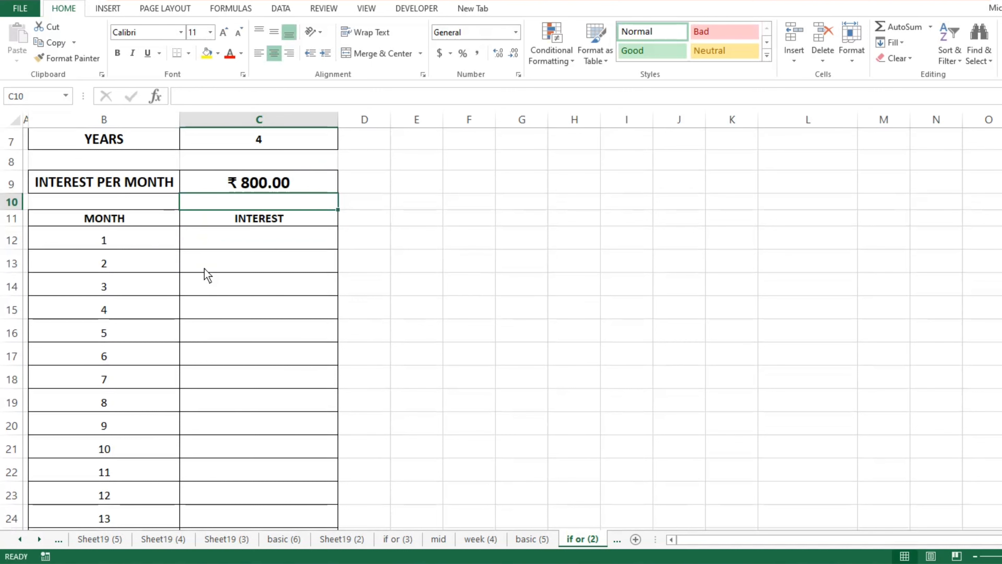
{"action": "left_click", "coordinate": [224, 238]}
{"action": "scroll", "coordinate": [244, 300], "scroll_direction": "up", "scroll_amount": 2}
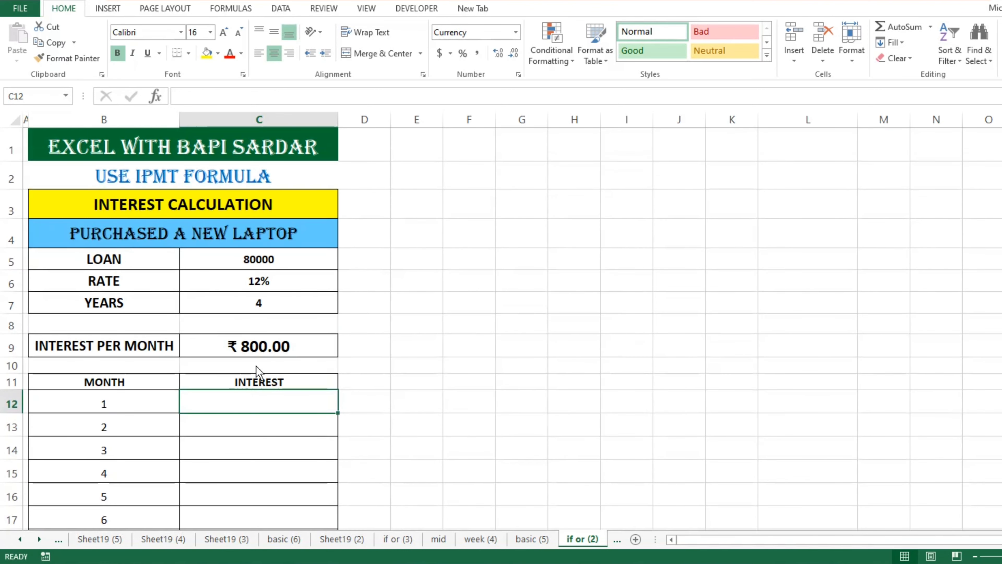
{"action": "type", "text": "=ip"}
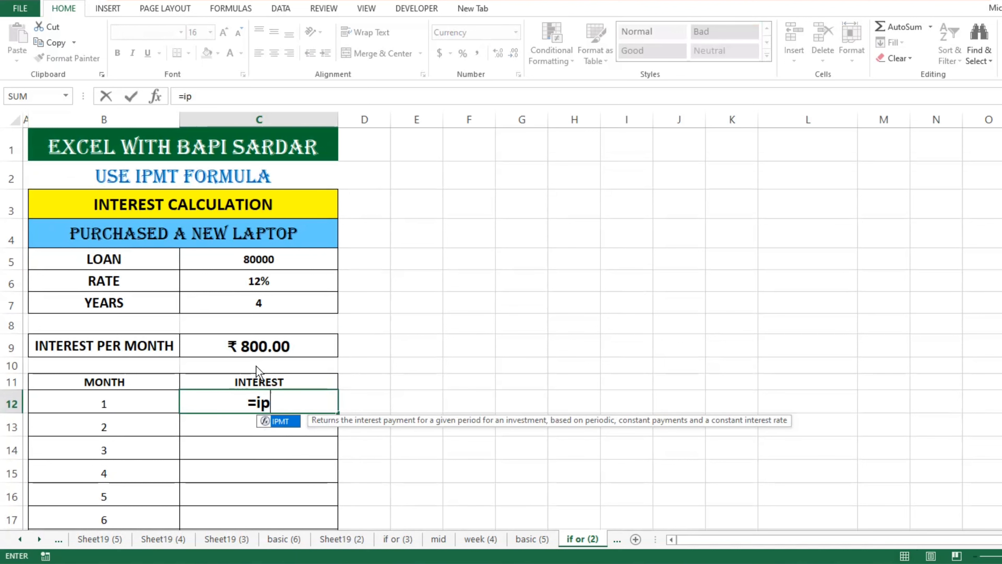
{"action": "key", "text": "Tab"}
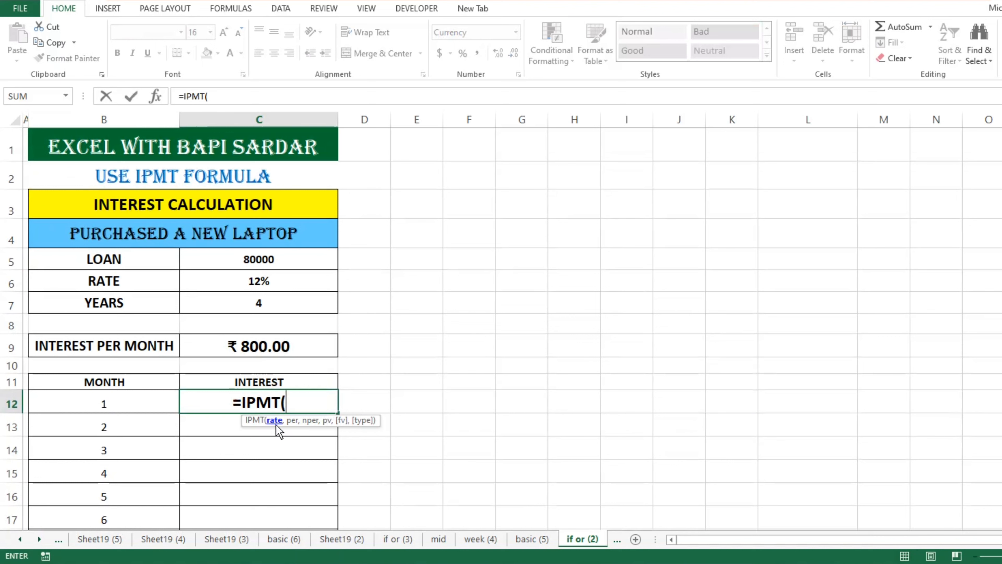
{"action": "left_click", "coordinate": [245, 287]}
{"action": "type", "text": "/"}
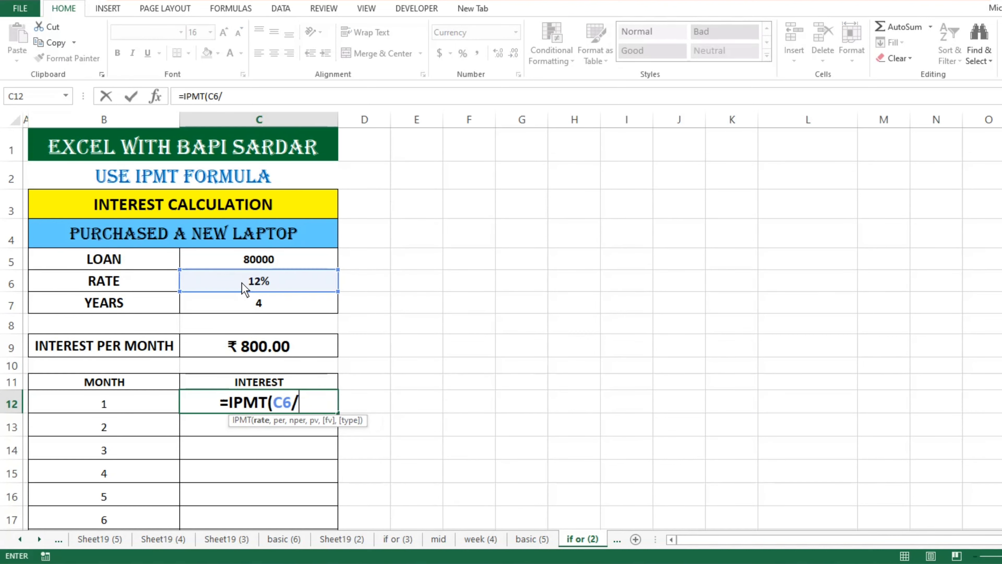
{"action": "type", "text": "12,"}
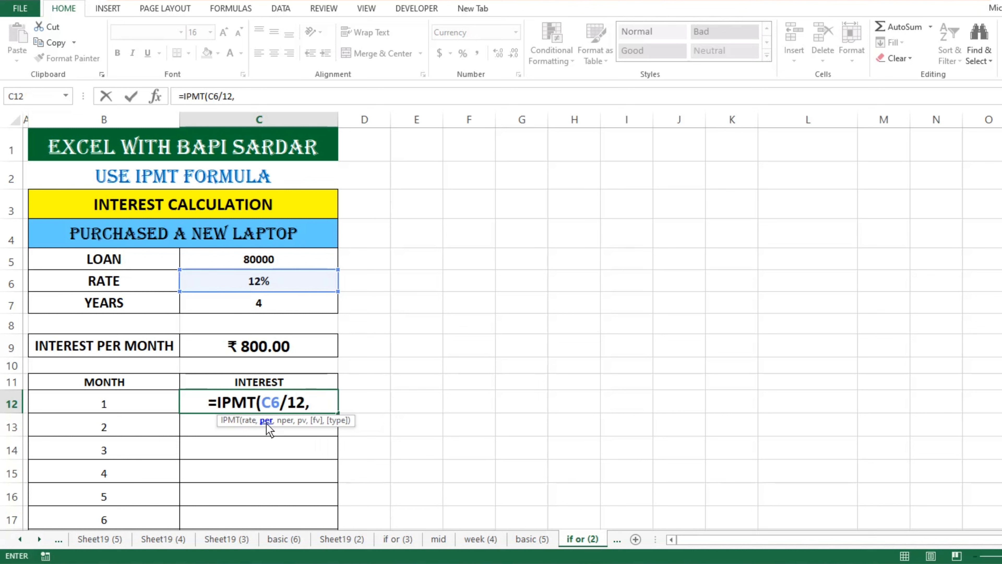
{"action": "left_click", "coordinate": [111, 403]}
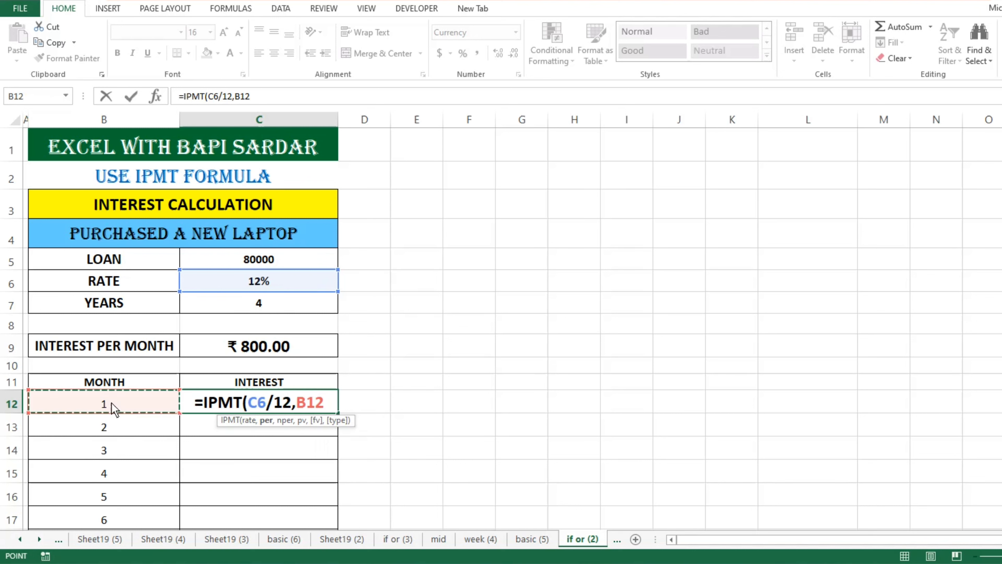
{"action": "type", "text": ","}
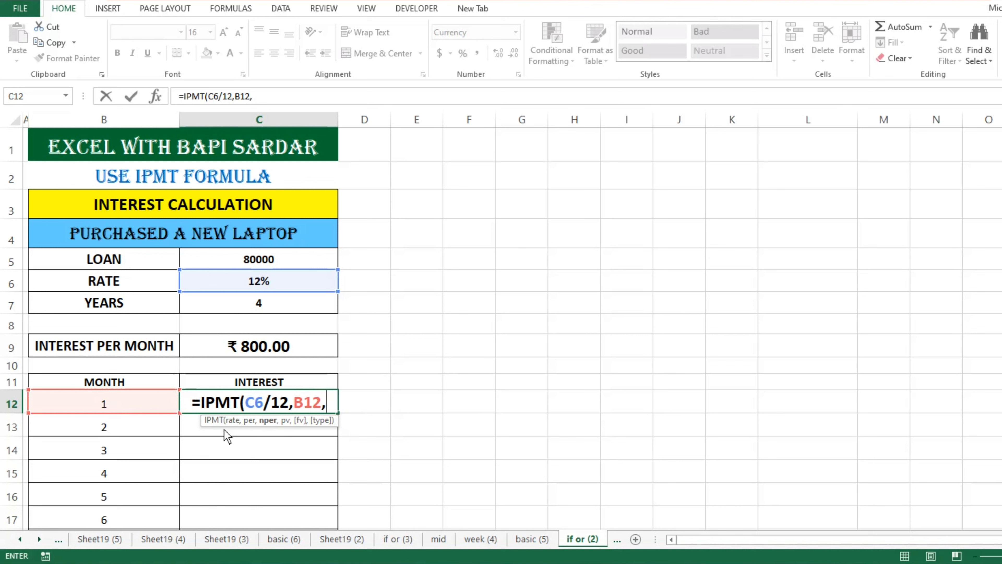
Complete the C12 IPMT formula with C7*12 for the number of periods and C5 for the present value.
{"action": "left_click", "coordinate": [248, 305]}
{"action": "type", "text": "*12"}
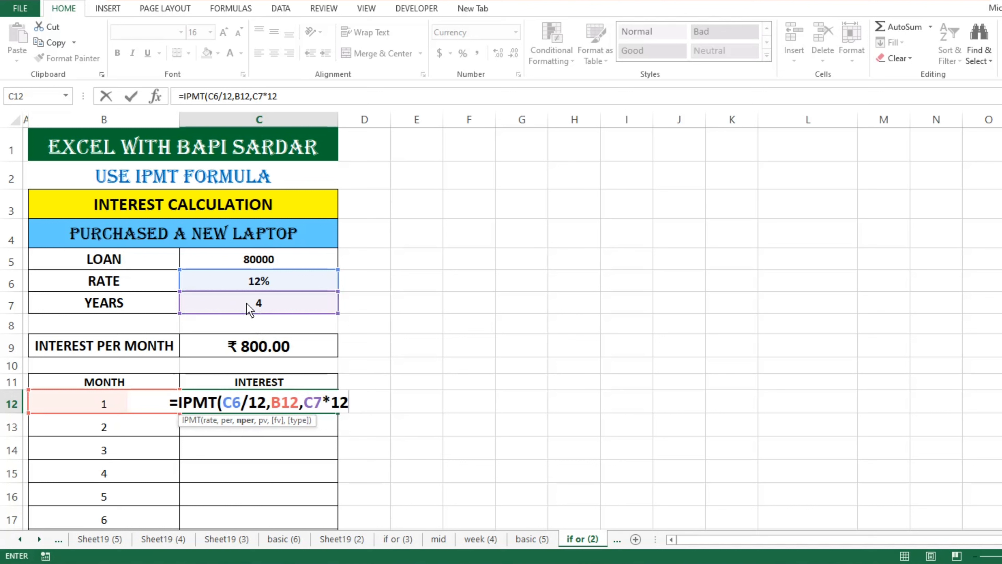
{"action": "type", "text": ","}
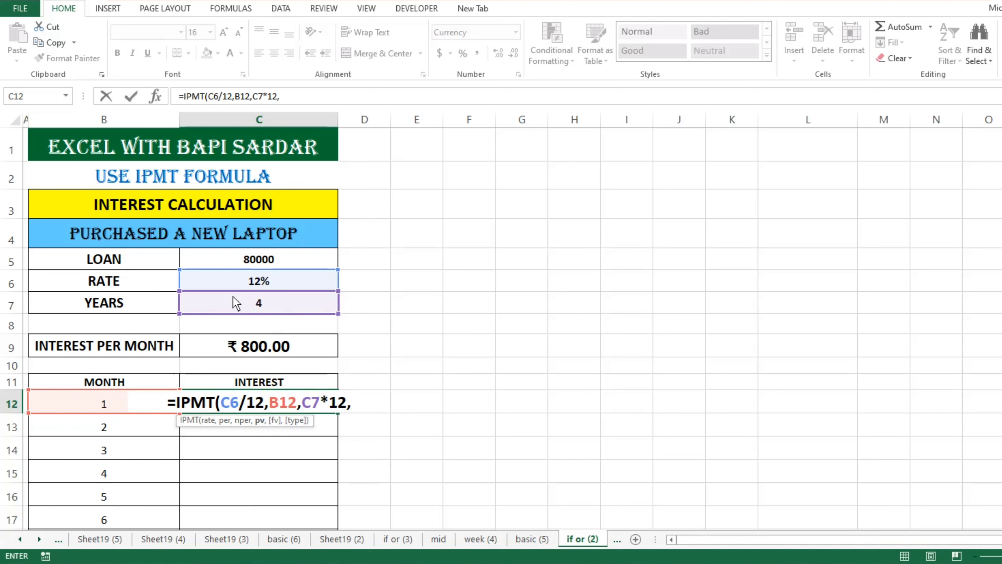
{"action": "left_click", "coordinate": [229, 259]}
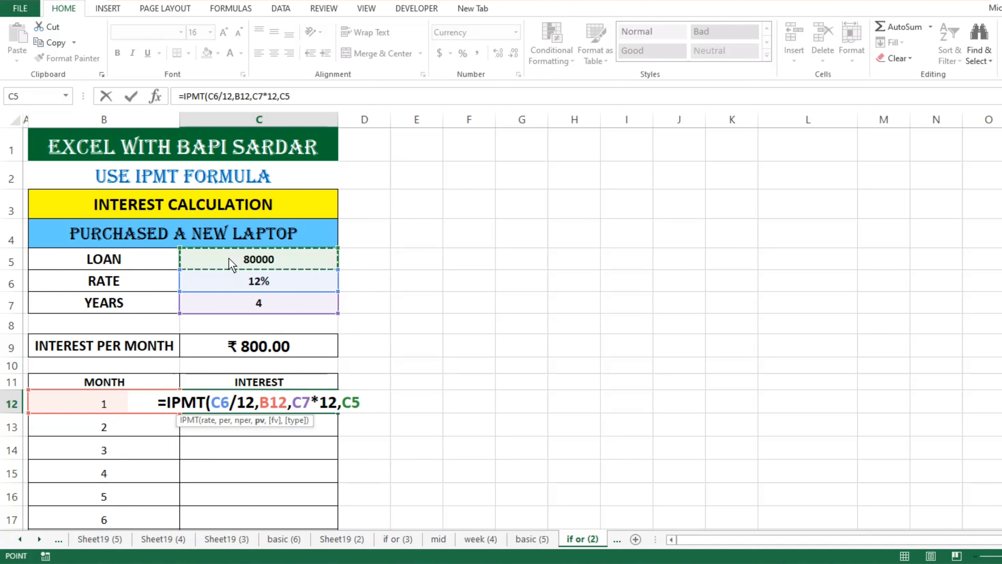
{"action": "type", "text": ")"}
{"action": "key", "text": "Return"}
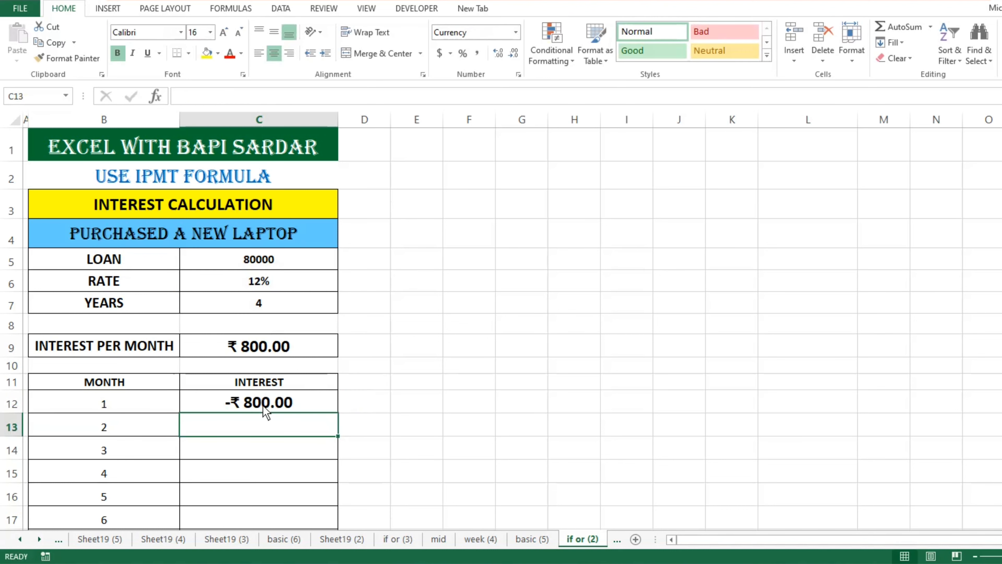
Negate the month 1 interest formula in C12 so it reads =-IPMT(C6/12,B12,C7*12,C5).
{"action": "key", "text": "F2"}
{"action": "left_click", "coordinate": [230, 405]}
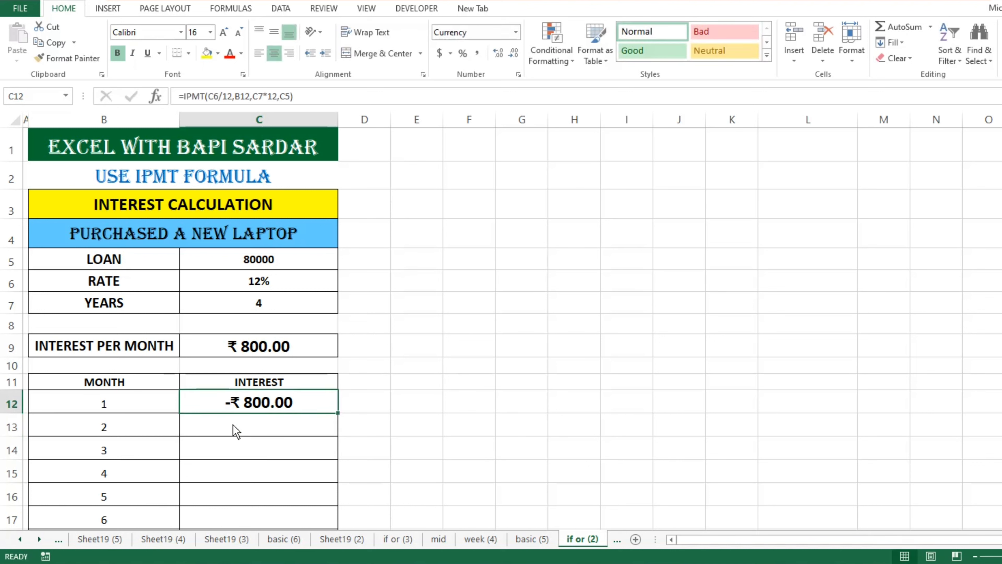
{"action": "key", "text": "F2"}
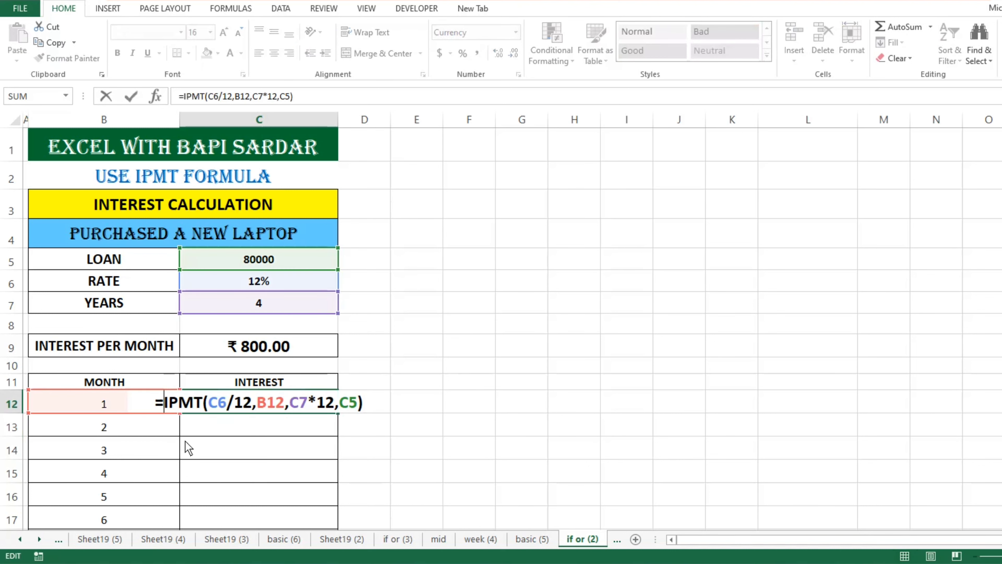
{"action": "type", "text": "-"}
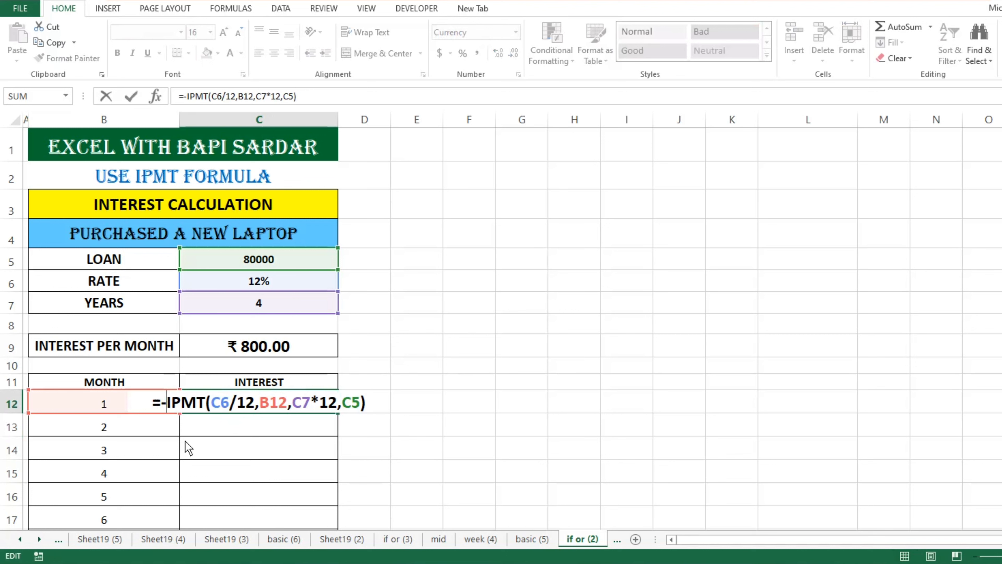
{"action": "key", "text": "Return"}
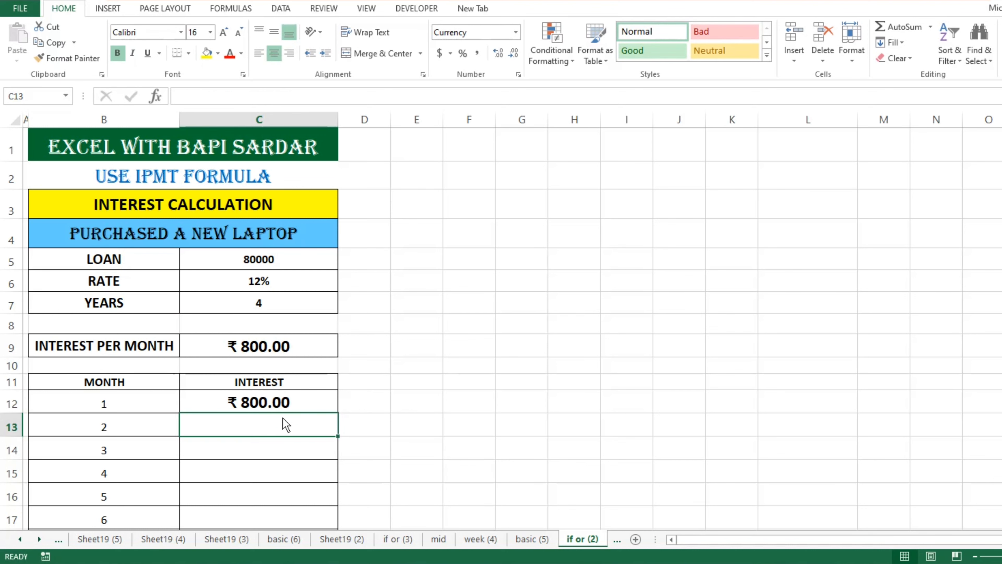
Fill the month 1 interest formula from C12 down the Interest column for the following months.
{"action": "left_click", "coordinate": [273, 406]}
{"action": "left_click_drag", "start_coordinate": [338, 413], "coordinate": [295, 510]}
{"action": "scroll", "coordinate": [295, 501], "scroll_direction": "up", "scroll_amount": 3}
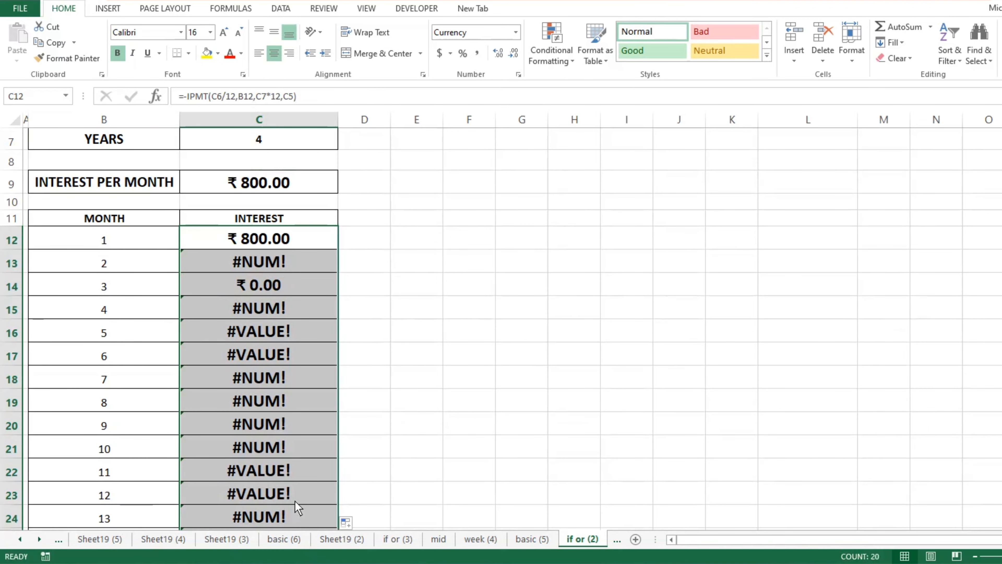
Make the rate, years and loan references absolute in C12's formula so it reads =-IPMT($C$6/12,B12,$C$7*12,$C$5).
{"action": "scroll", "coordinate": [240, 271], "scroll_direction": "up", "scroll_amount": 2}
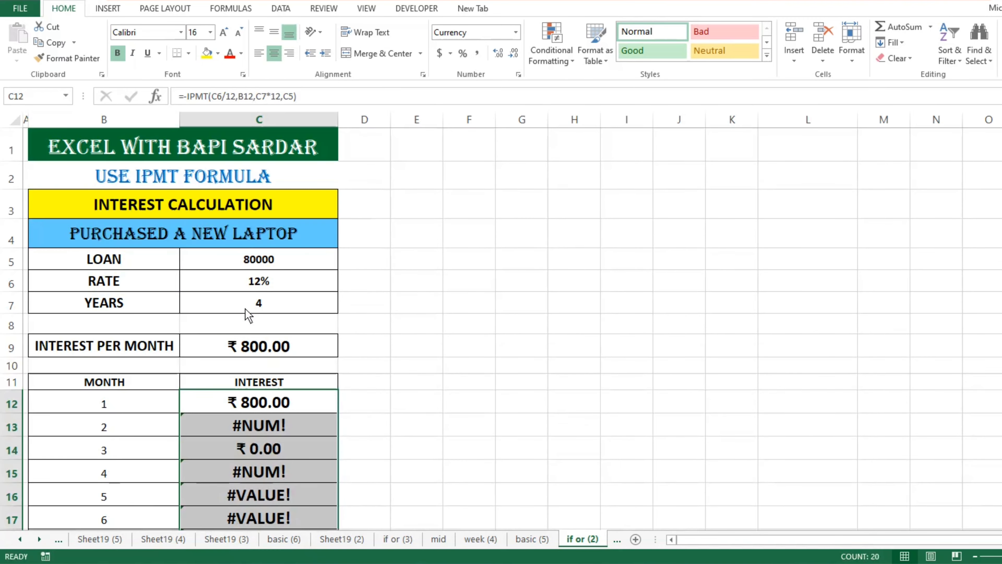
{"action": "left_click", "coordinate": [241, 405]}
{"action": "double_click", "coordinate": [242, 405]}
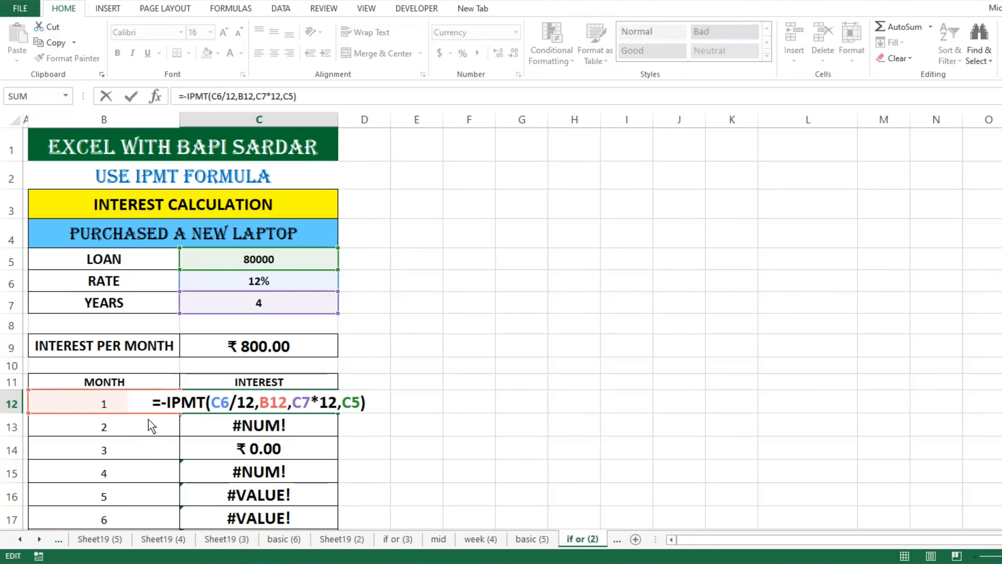
{"action": "left_click", "coordinate": [218, 403]}
{"action": "key", "text": "F4"}
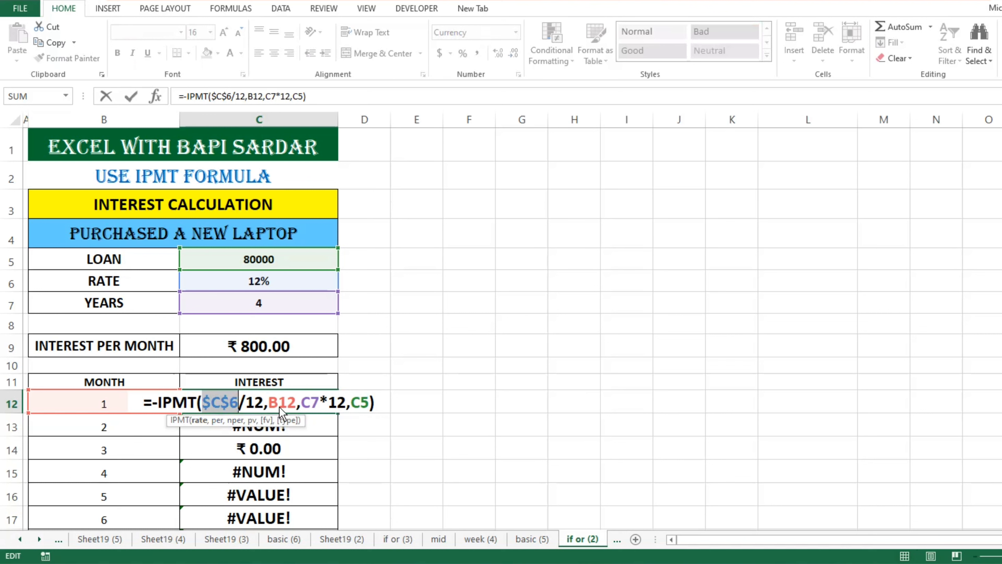
{"action": "double_click", "coordinate": [310, 402]}
{"action": "key", "text": "F4"}
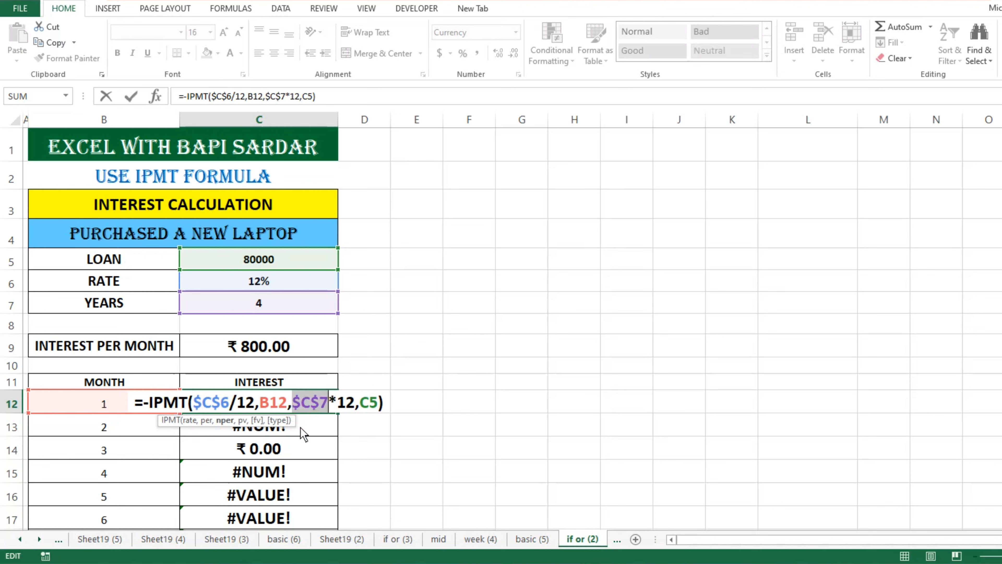
{"action": "left_click", "coordinate": [369, 409]}
{"action": "key", "text": "F4"}
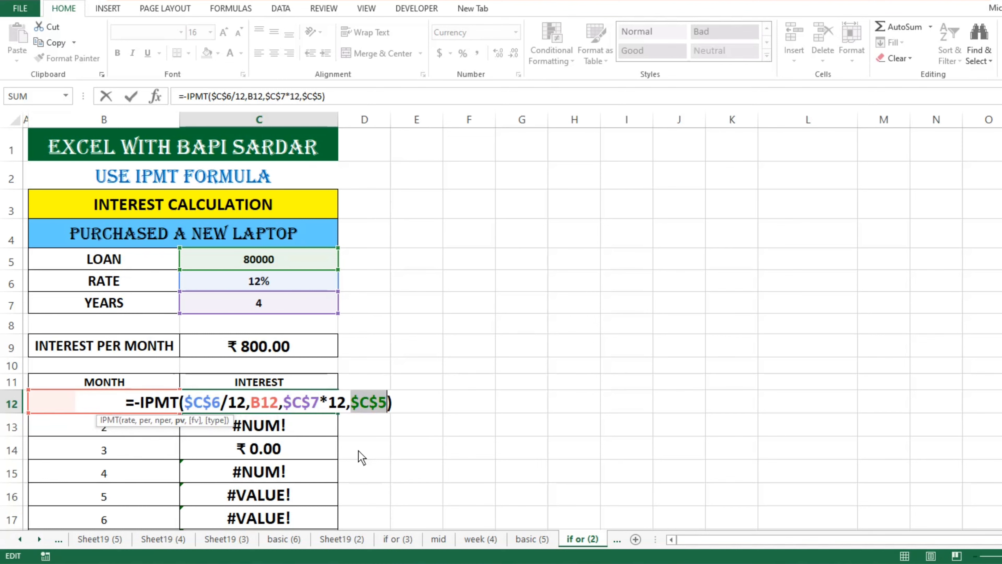
{"action": "key", "text": "Return"}
Fill the corrected interest formula from C12 down to C31, covering months 1 to 20.
{"action": "key", "text": "Up"}
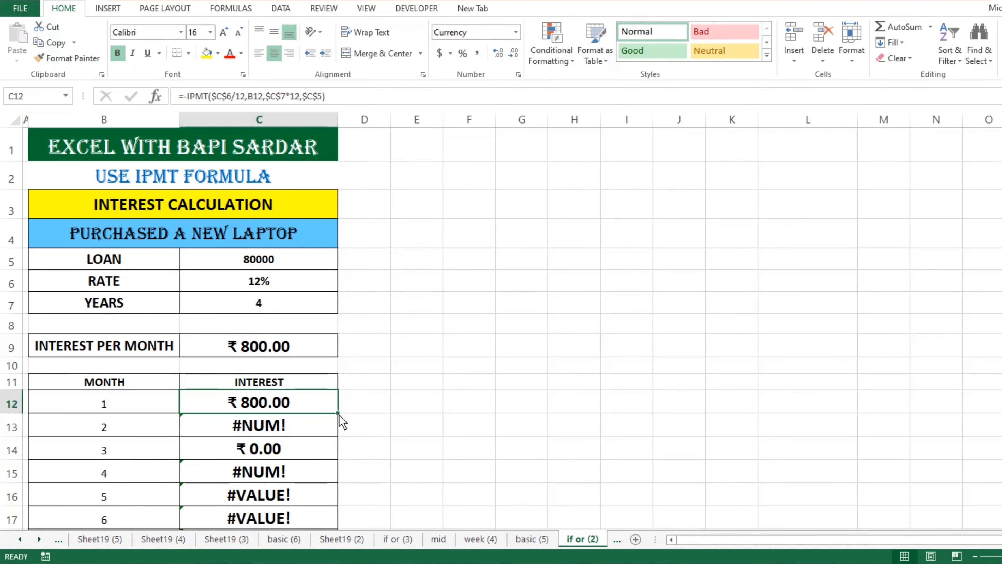
{"action": "left_click_drag", "start_coordinate": [337, 413], "coordinate": [307, 501]}
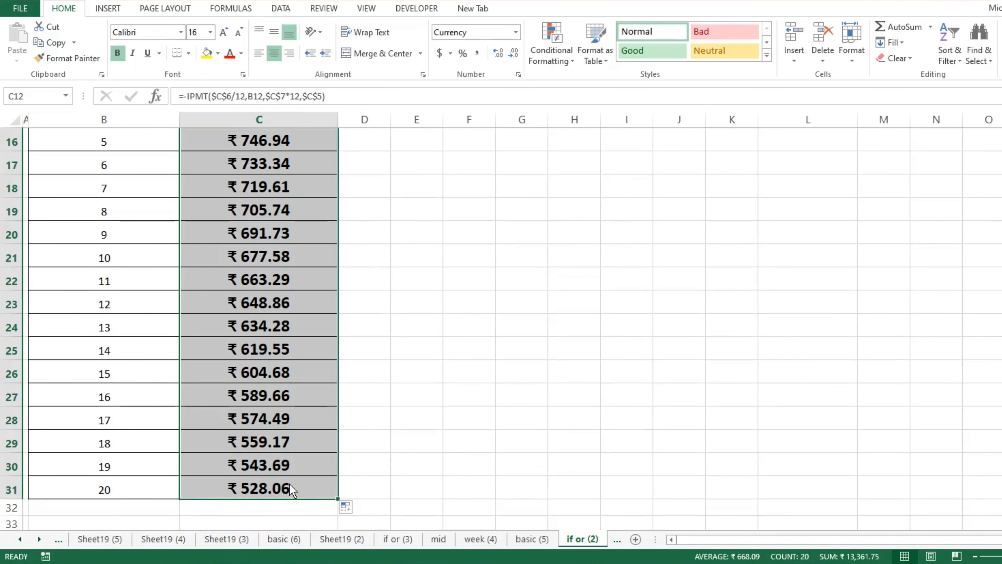
{"action": "scroll", "coordinate": [289, 483], "scroll_direction": "up", "scroll_amount": 3}
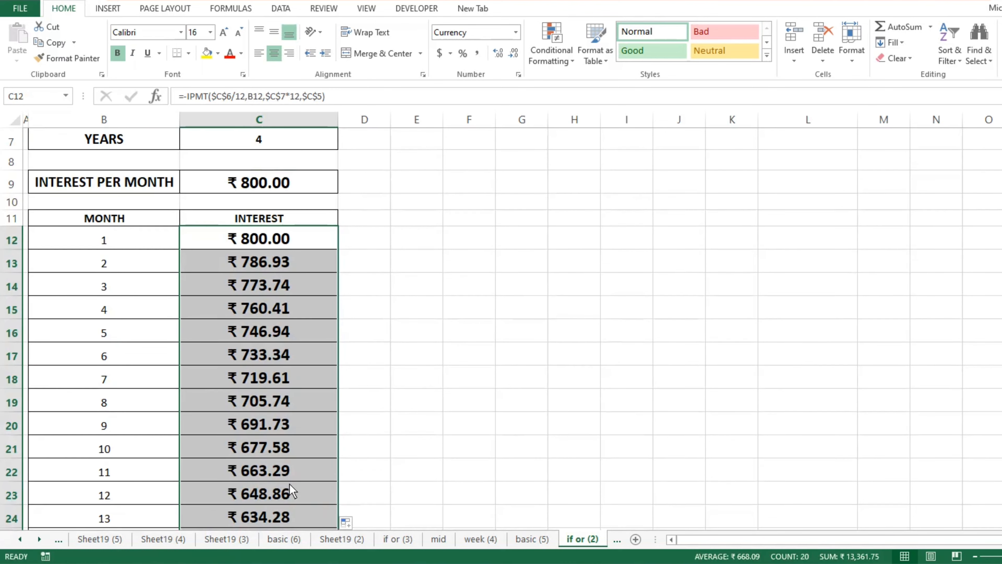
{"action": "scroll", "coordinate": [221, 433], "scroll_direction": "up", "scroll_amount": 2}
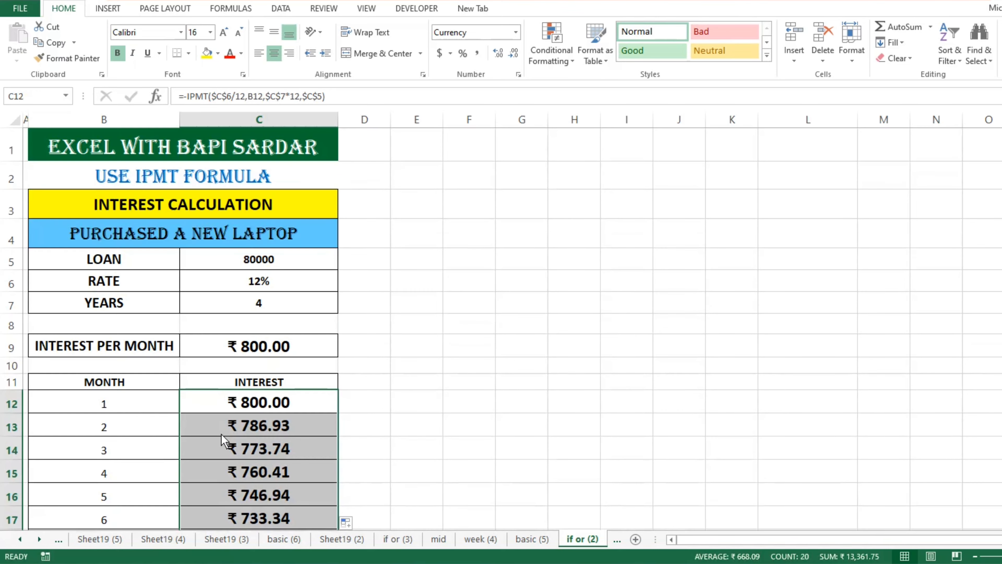
{"action": "left_click", "coordinate": [244, 440]}
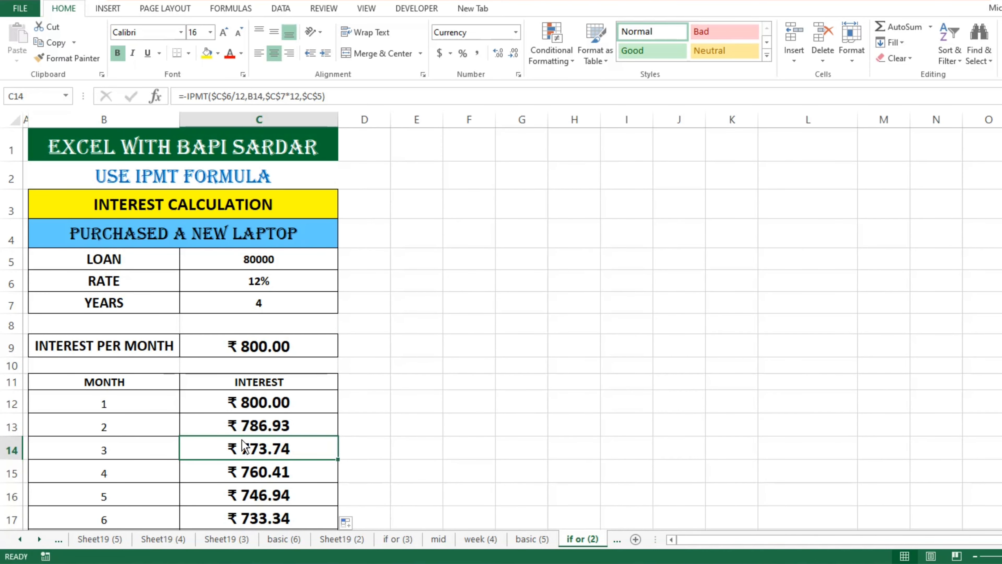